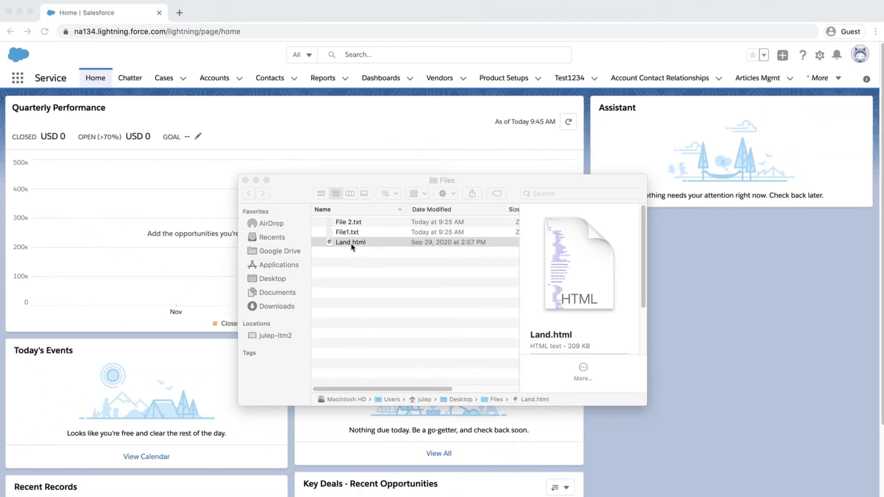
Step: Open Land.html from the Files folder with Sublime Text.app
{"action": "left_click", "coordinate": [351, 243]}
{"action": "right_click", "coordinate": [353, 242]}
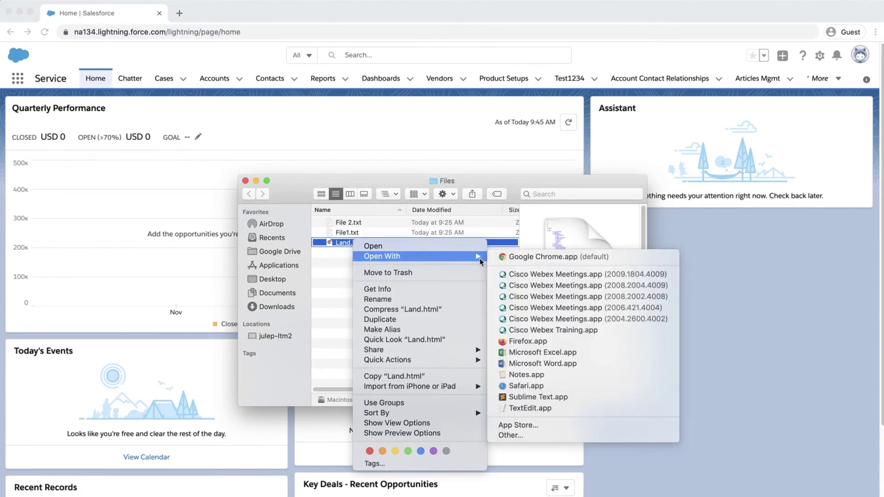
{"action": "left_click", "coordinate": [538, 396]}
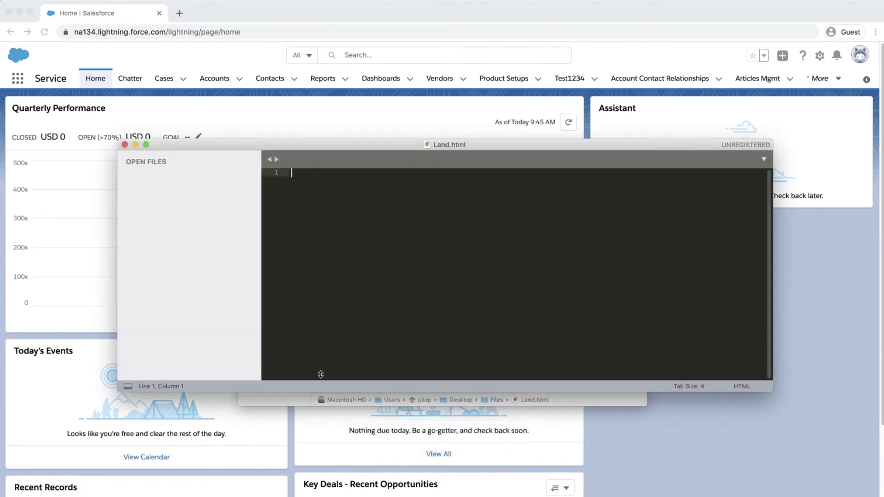
Step: Replace all 98 ampersands in Land.html with &amp; and save the file
{"action": "left_click", "coordinate": [745, 382]}
{"action": "left_click", "coordinate": [183, 1]}
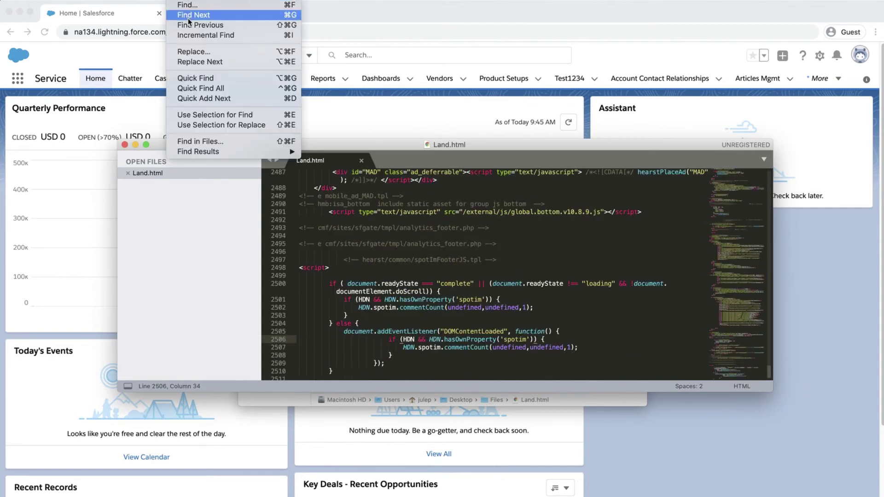
{"action": "left_click", "coordinate": [197, 51]}
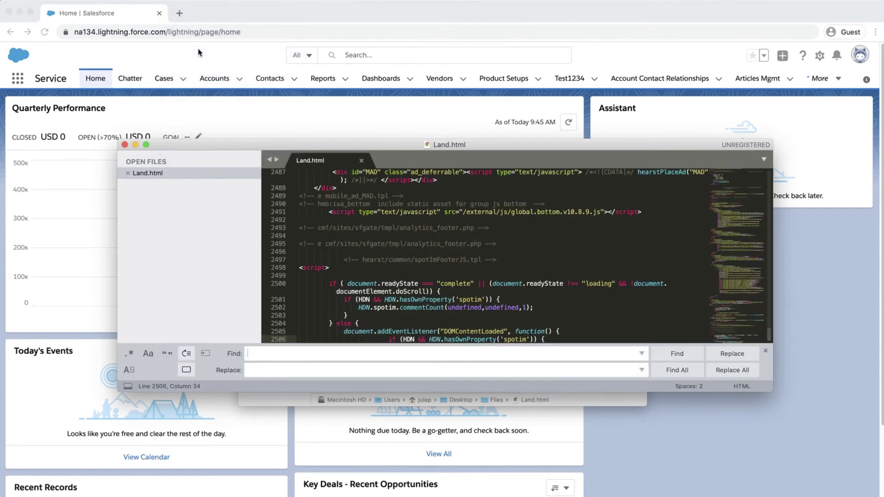
{"action": "type", "text": "&"}
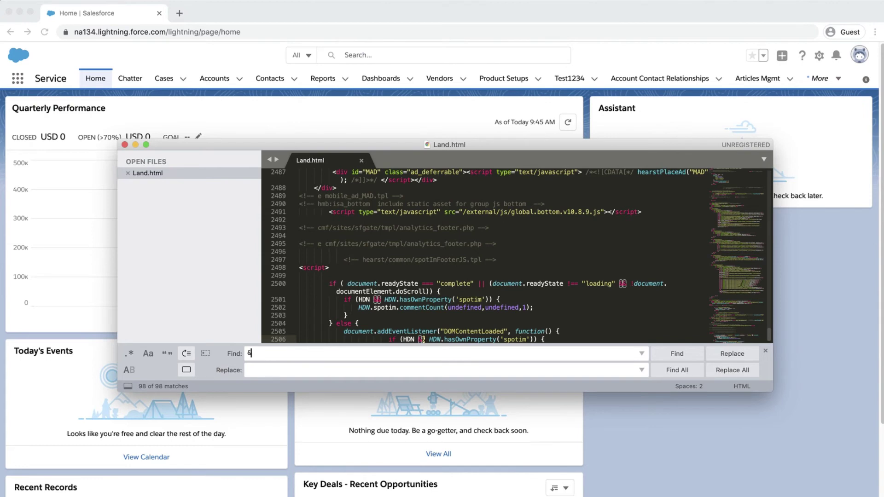
{"action": "key", "text": "Tab"}
{"action": "type", "text": "&"}
{"action": "type", "text": "am"}
{"action": "type", "text": "p;"}
{"action": "left_click", "coordinate": [732, 369]}
{"action": "key", "text": "super+s"}
{"action": "left_click", "coordinate": [97, 0]}
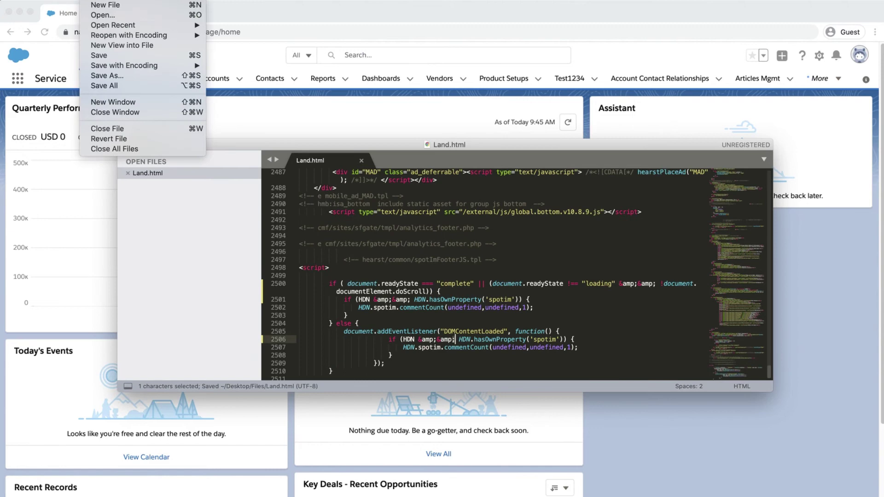
{"action": "left_click", "coordinate": [109, 56]}
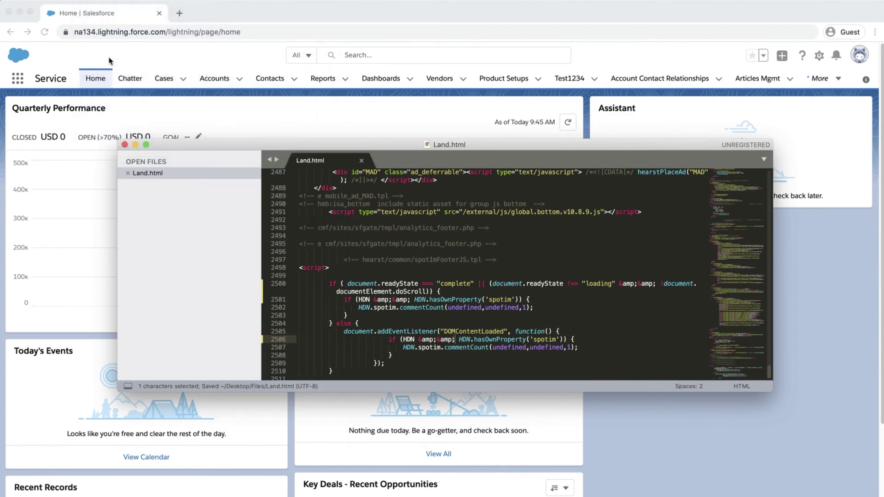